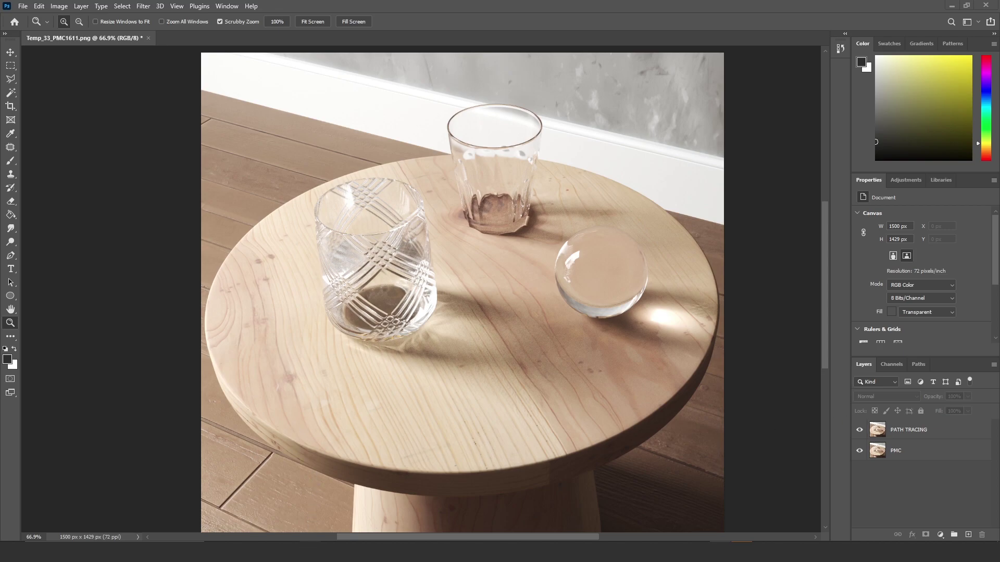
In the browser, read the Octane manual's Path Tracing and PMC Kernel pages, highlighting the passages about caustics.
mouse_move(333, 552)
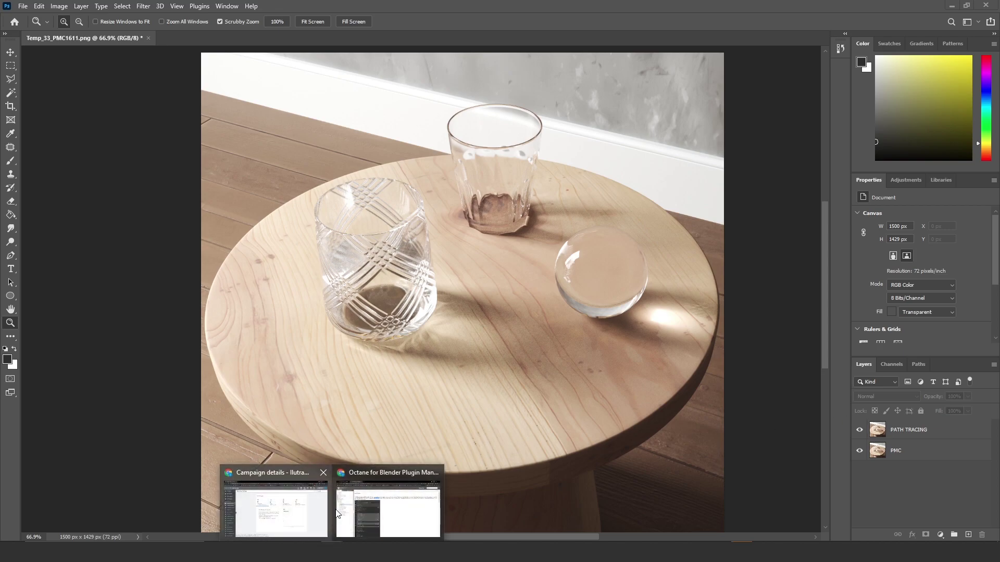
left_click(409, 513)
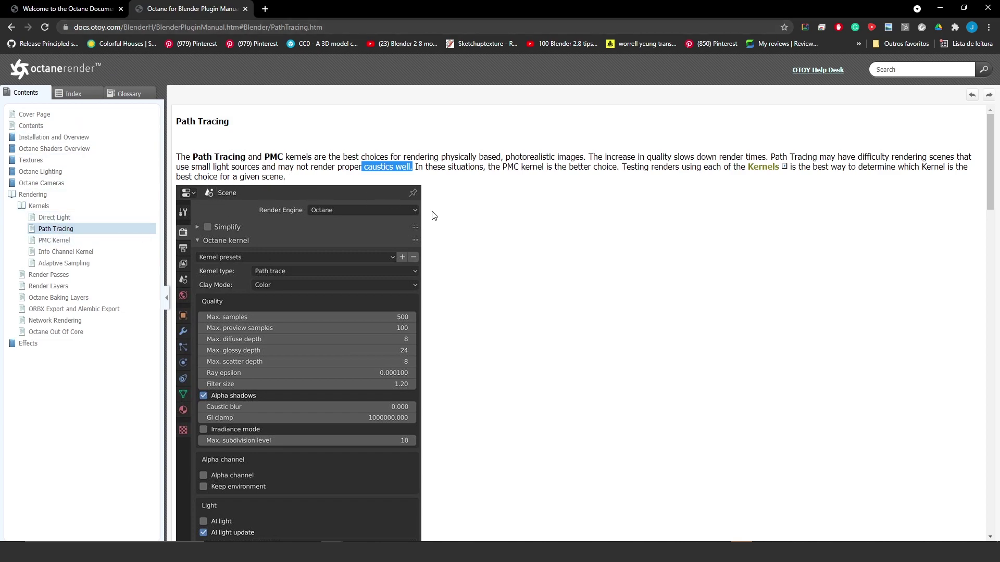
mouse_move(771, 157)
left_mouse_down()
mouse_move(953, 158)
mouse_move(968, 168)
mouse_move(333, 168)
mouse_move(373, 177)
mouse_move(411, 166)
left_mouse_up()
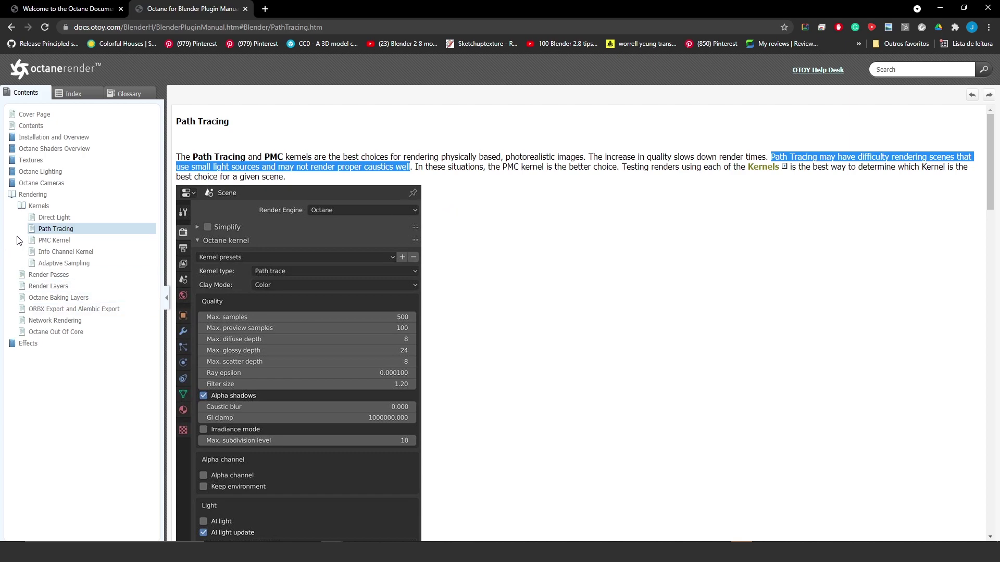
left_click(57, 243)
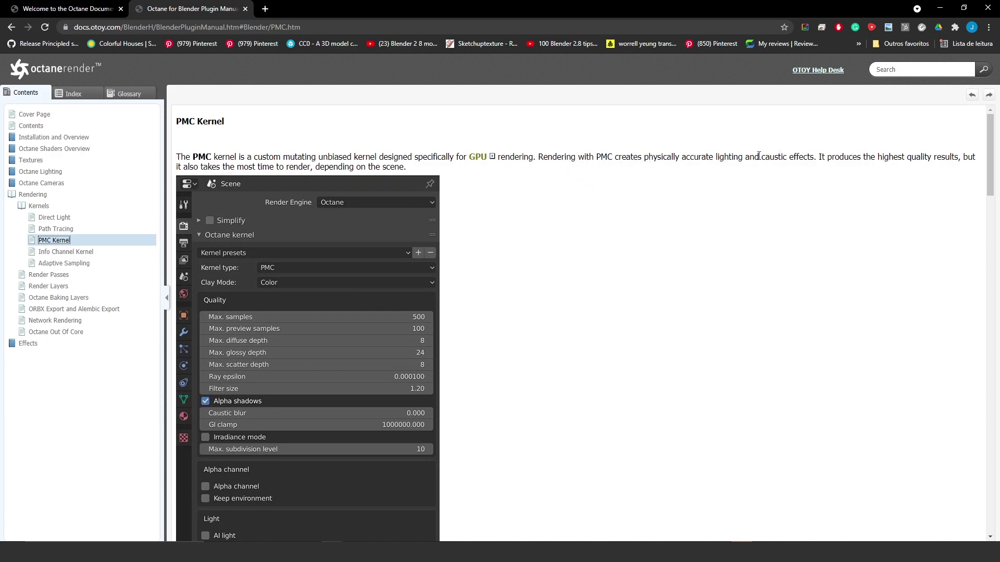
left_click_drag(716, 156, 796, 158)
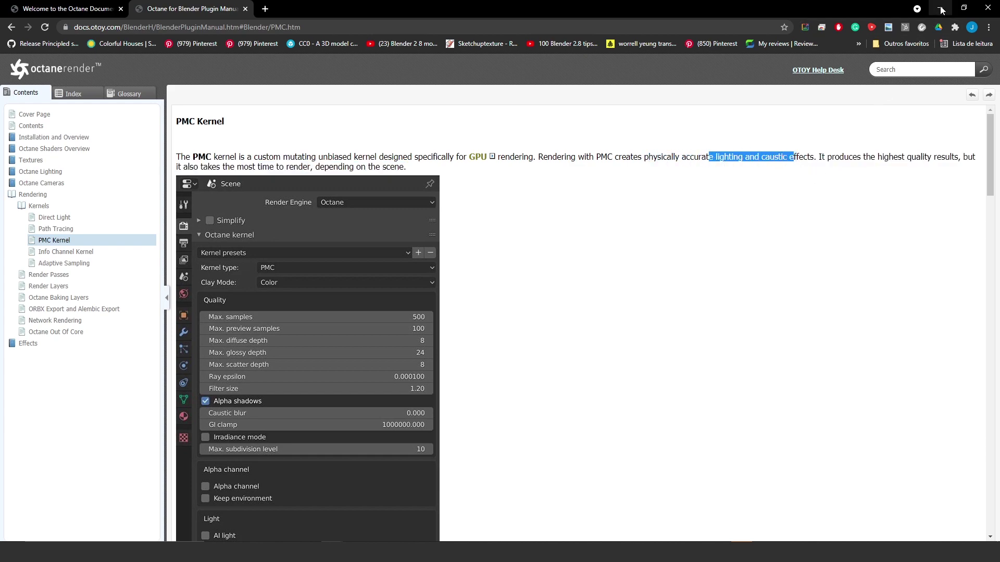
Return to Photoshop and compare the two renders by repeatedly hiding and showing the PATH TRACING layer above the PMC layer.
left_click(941, 10)
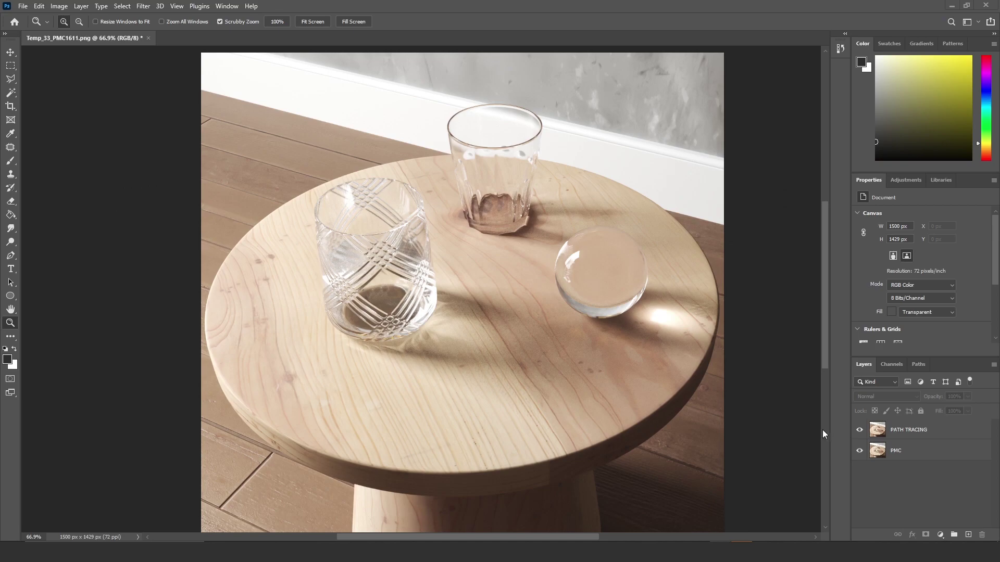
left_click(894, 437)
left_click(859, 434)
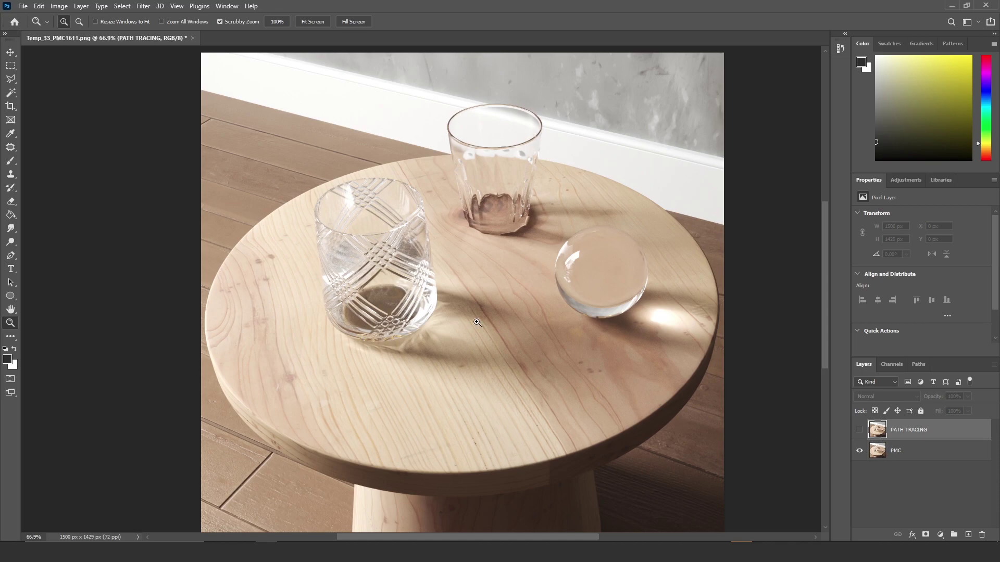
left_click(859, 432)
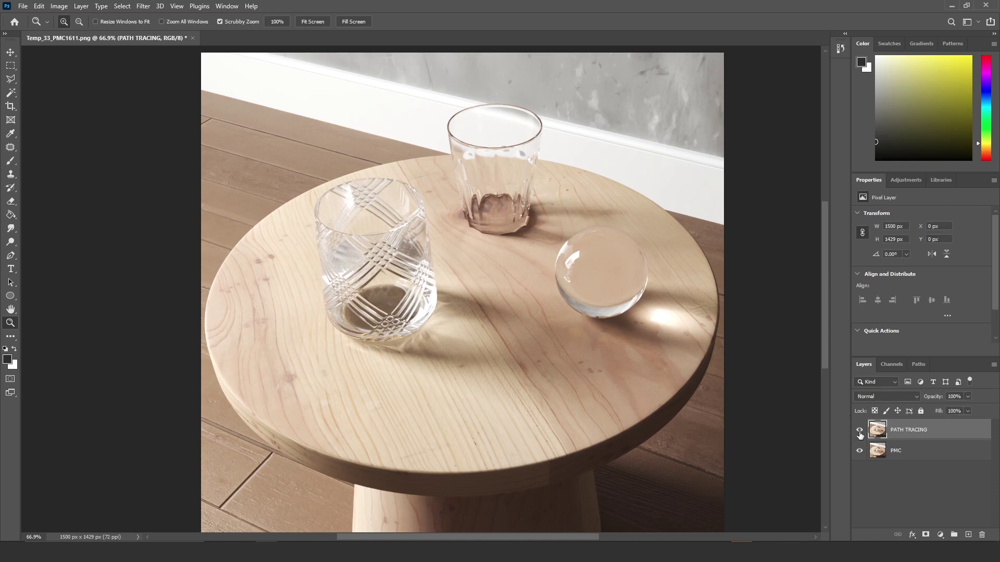
left_click(860, 432)
left_click(860, 433)
left_click(860, 431)
left_click(860, 432)
left_click(861, 432)
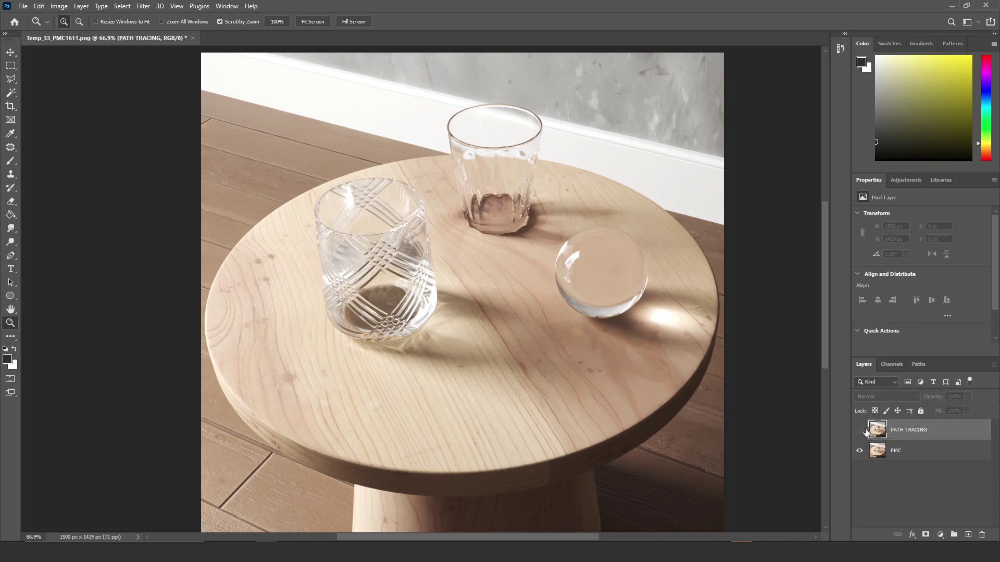
left_click(862, 432)
left_click(865, 434)
left_click(858, 432)
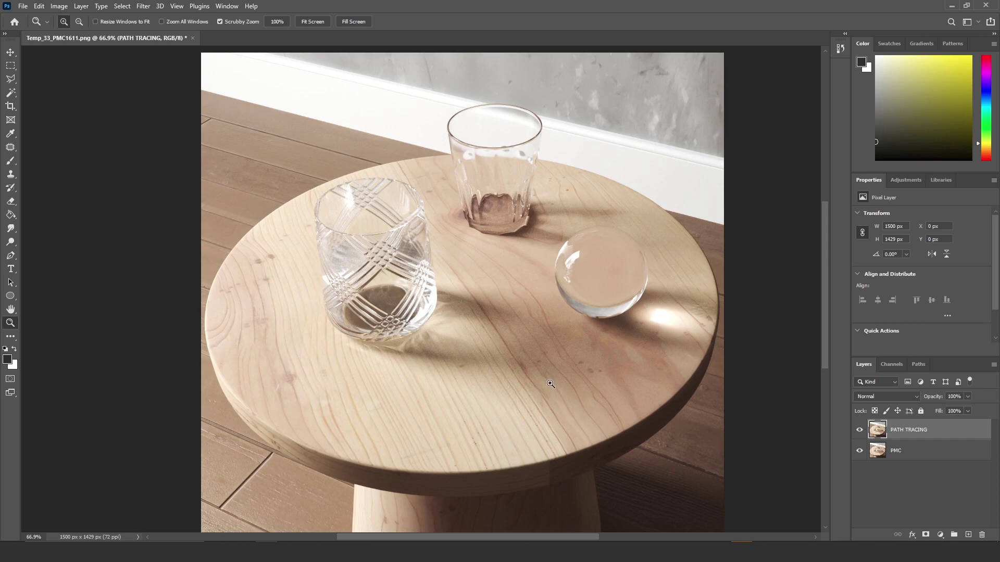
left_click(859, 431)
left_click(859, 432)
left_click(859, 431)
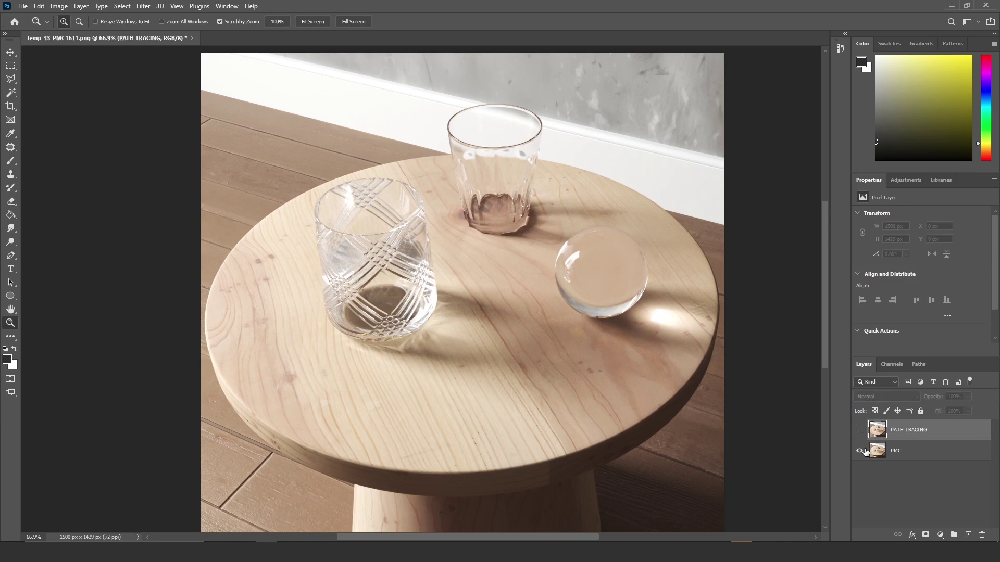
left_click(860, 430)
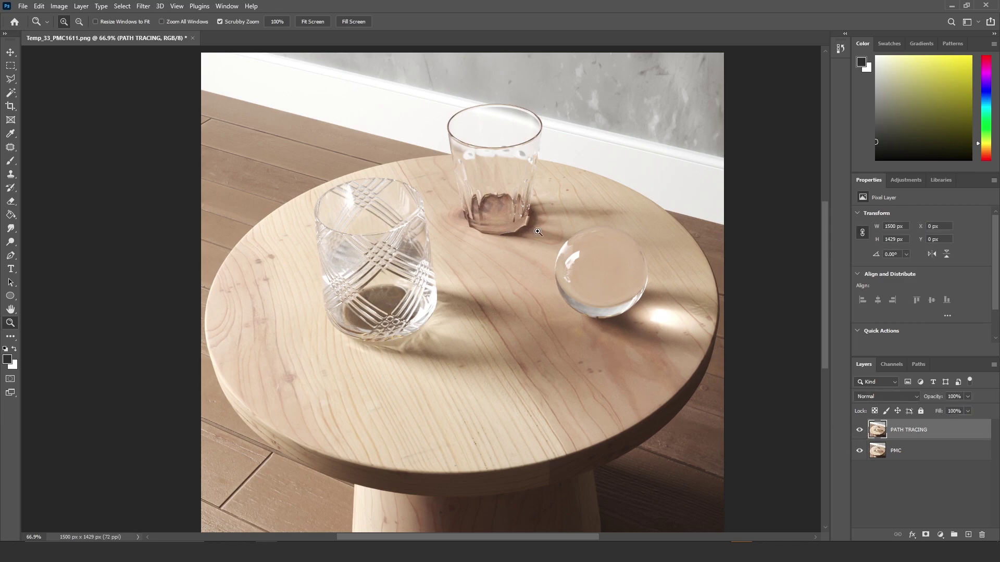
left_click(859, 431)
left_click(860, 431)
left_click(860, 432)
left_click(860, 431)
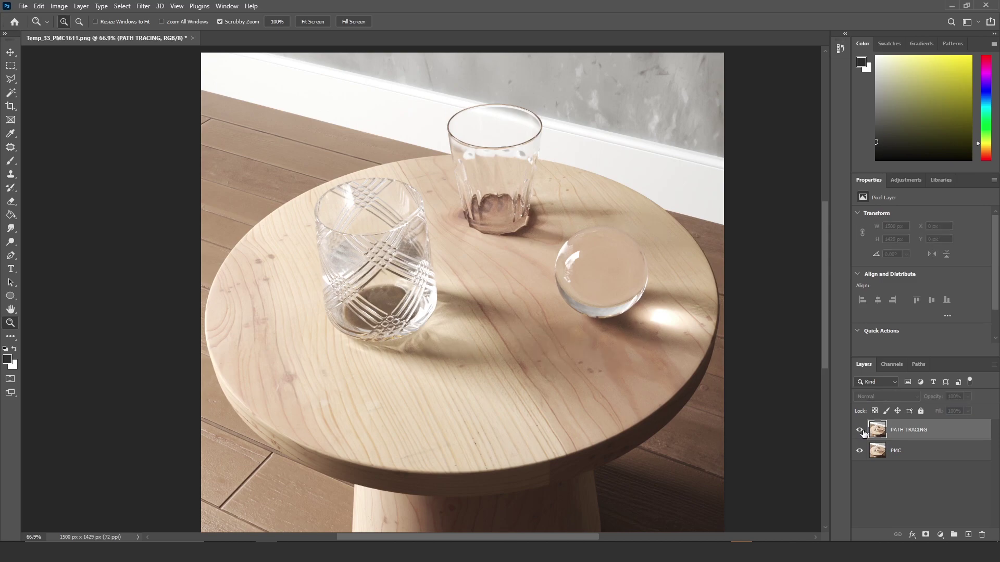
left_click(860, 431)
left_click(860, 433)
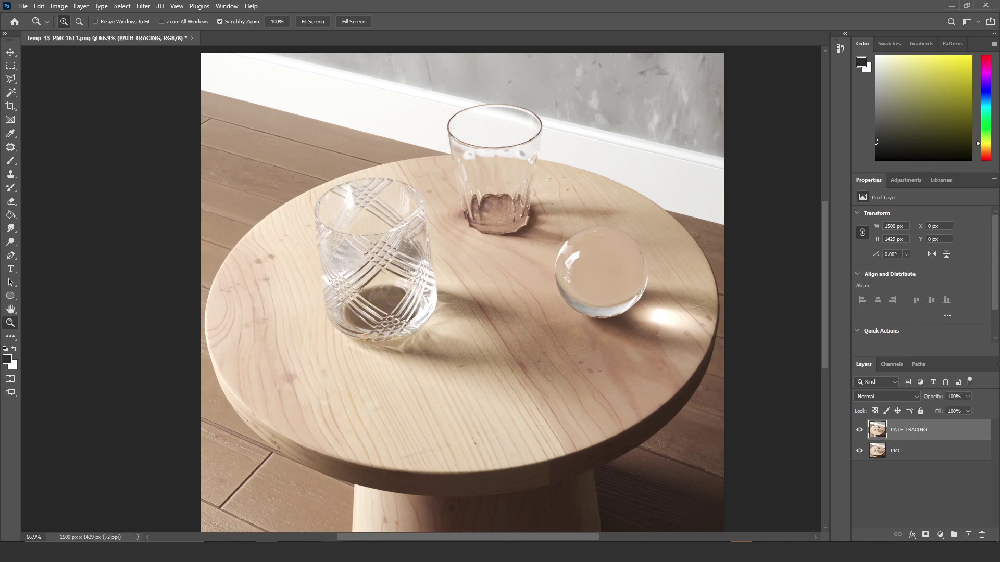
Consult the Octane manual's PMC Kernel page in the browser again and return to the Photoshop comparison.
mouse_move(336, 552)
left_click(391, 503)
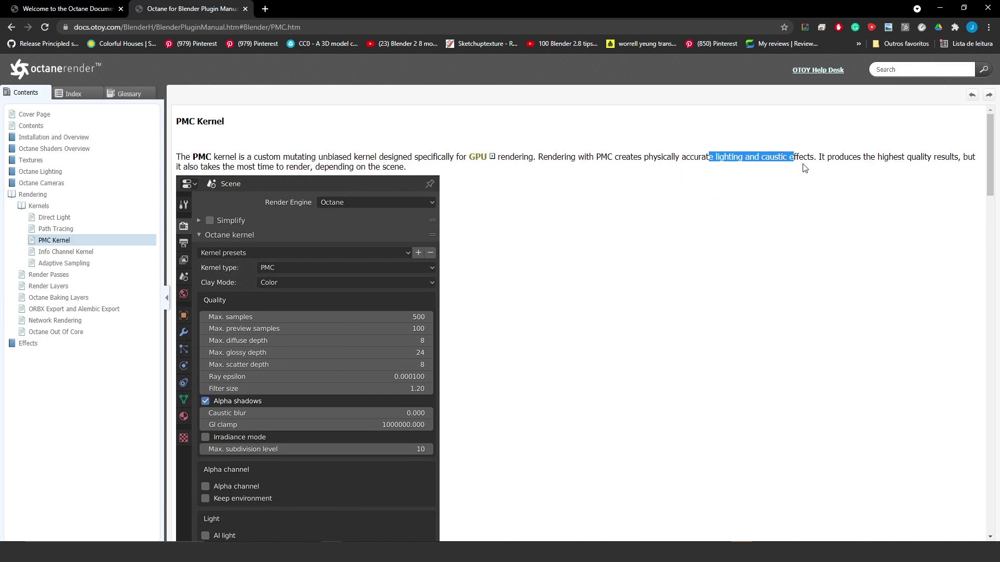
left_click(942, 8)
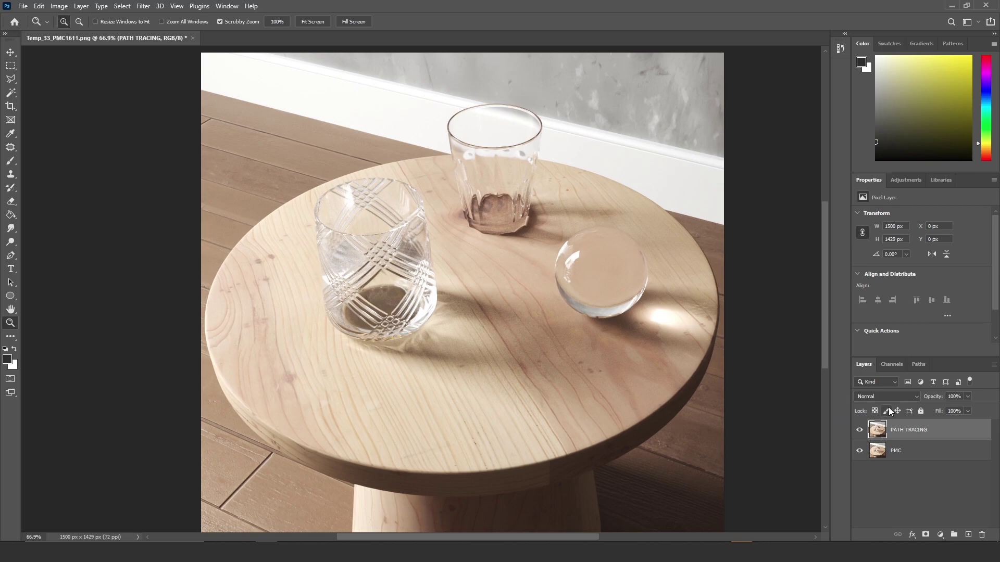
Switch to Blender and show the camera view with rendered viewport shading.
key("alt+Tab")
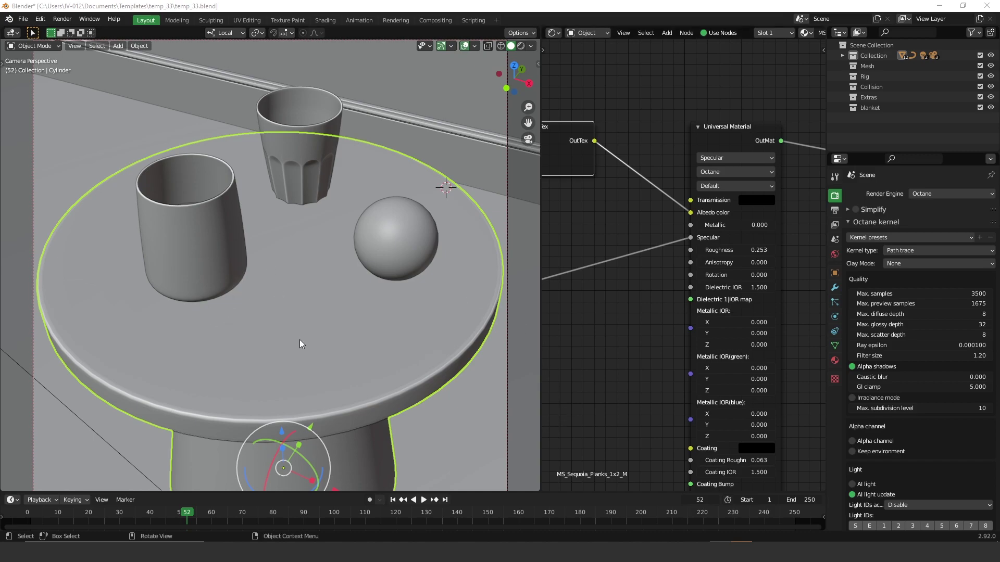
left_click(521, 46)
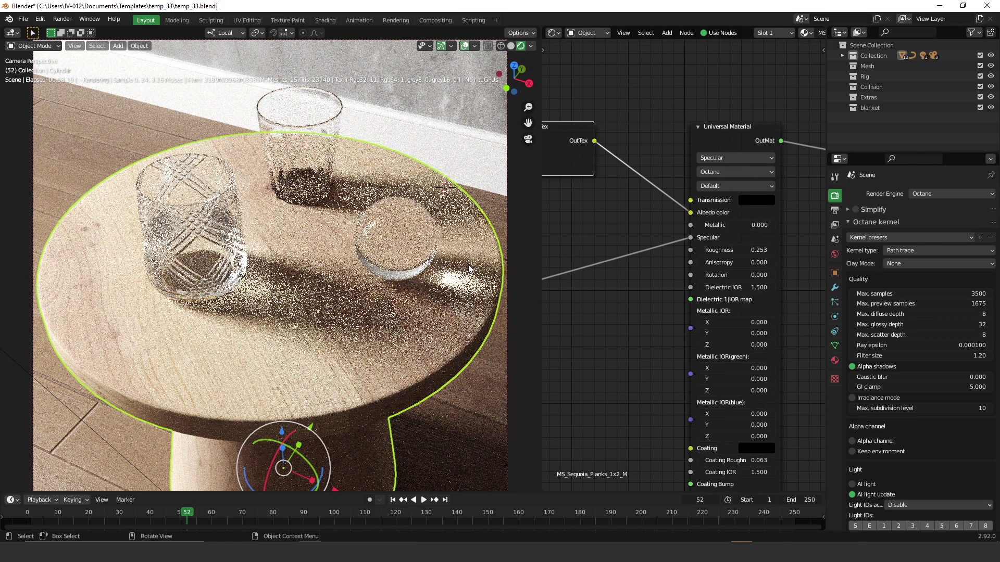
Select the glass sphere and enable Fake Shadows in its Specular Material node.
left_click(410, 226)
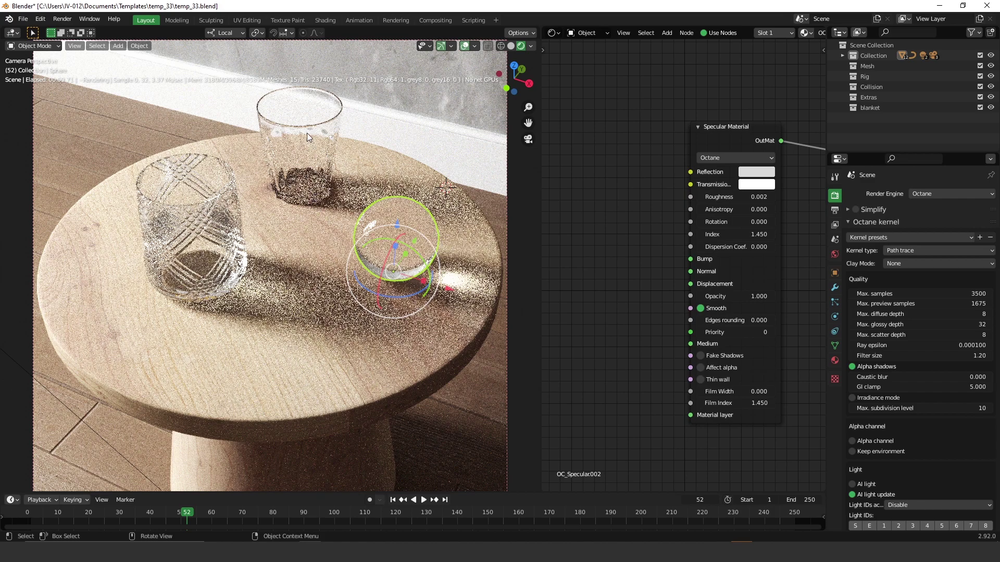
left_click_drag(741, 126, 766, 119)
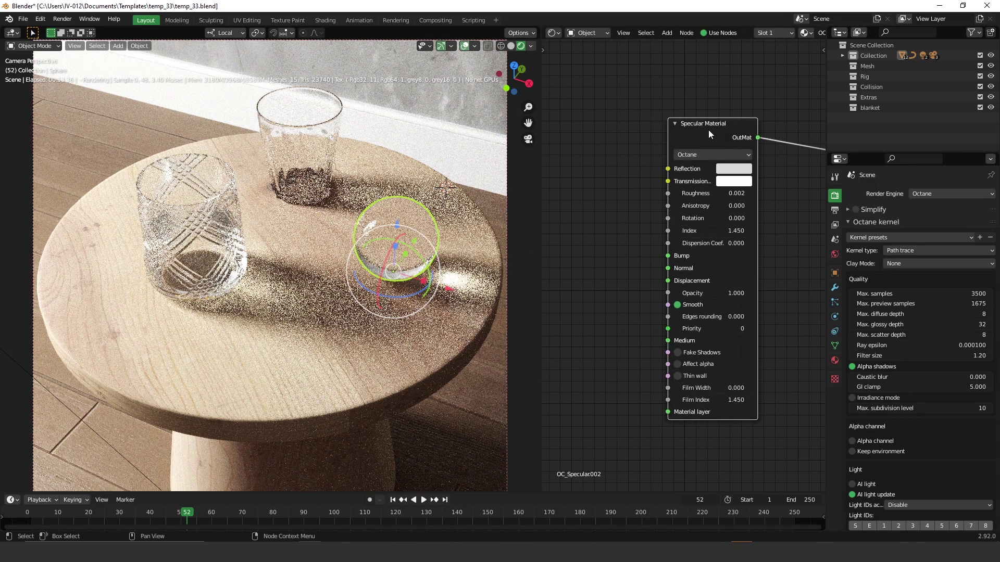
left_click(733, 169)
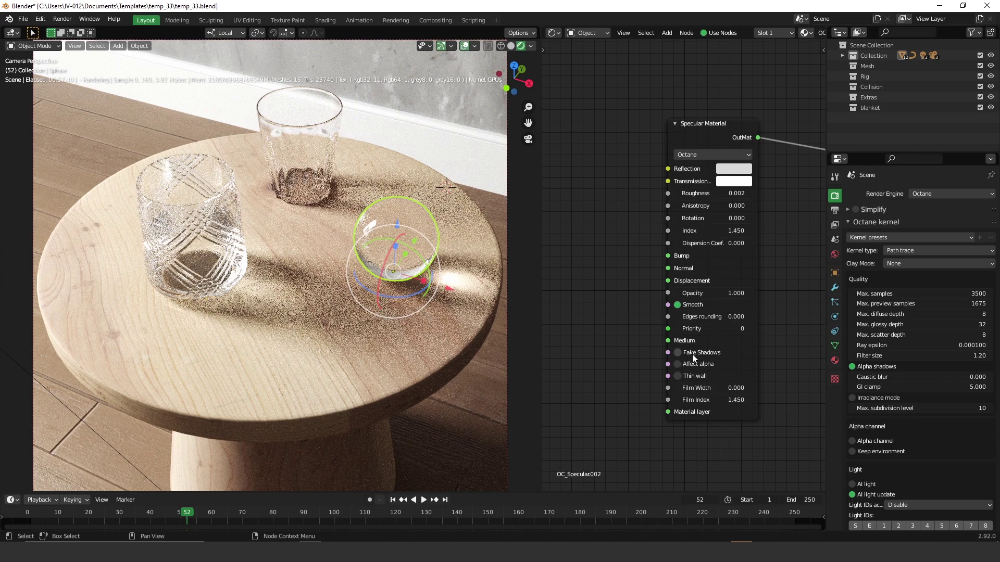
left_click(725, 354)
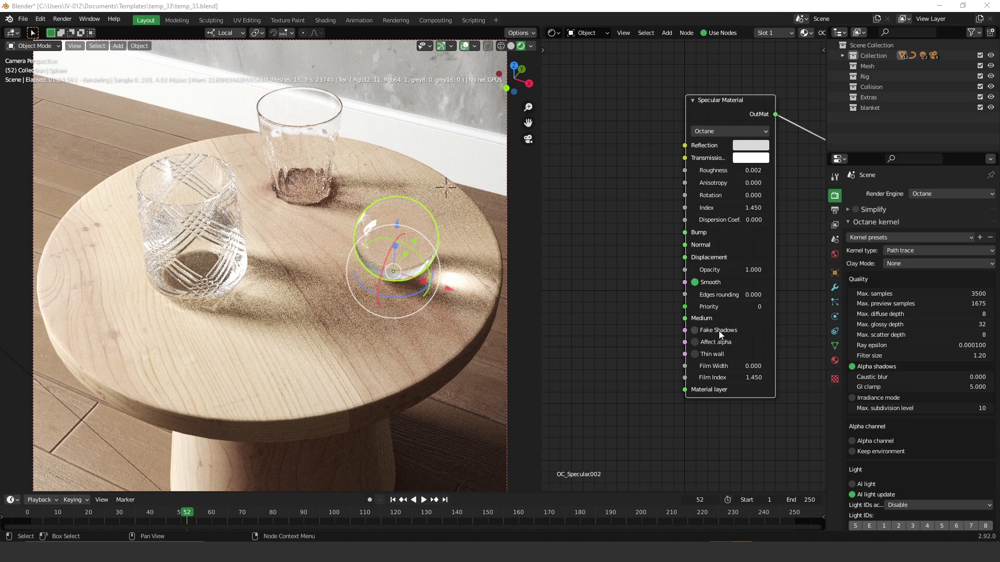
left_click(696, 331)
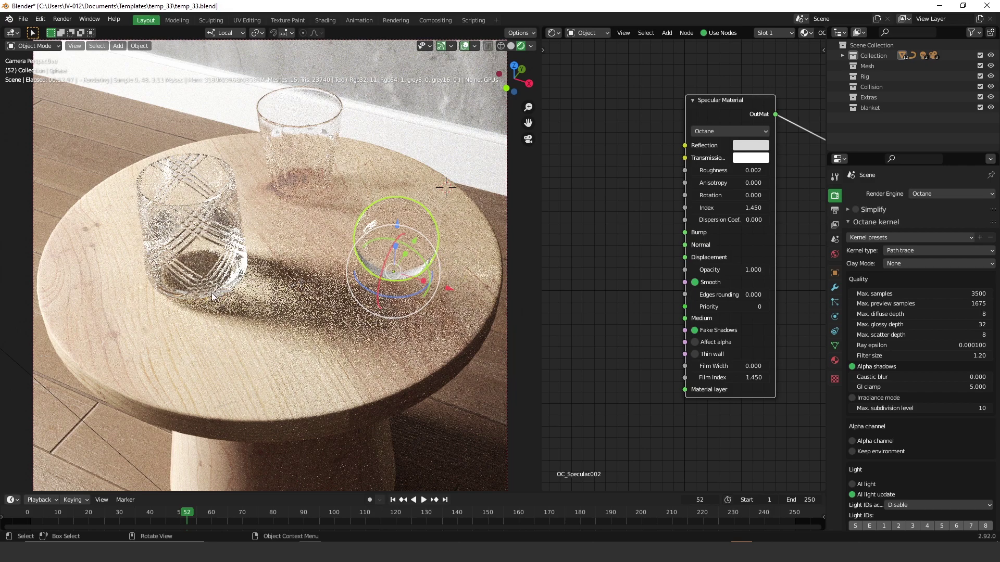
Select the patterned glass tumbler and enable Fake Shadows in its Specular Material node.
left_click(235, 270)
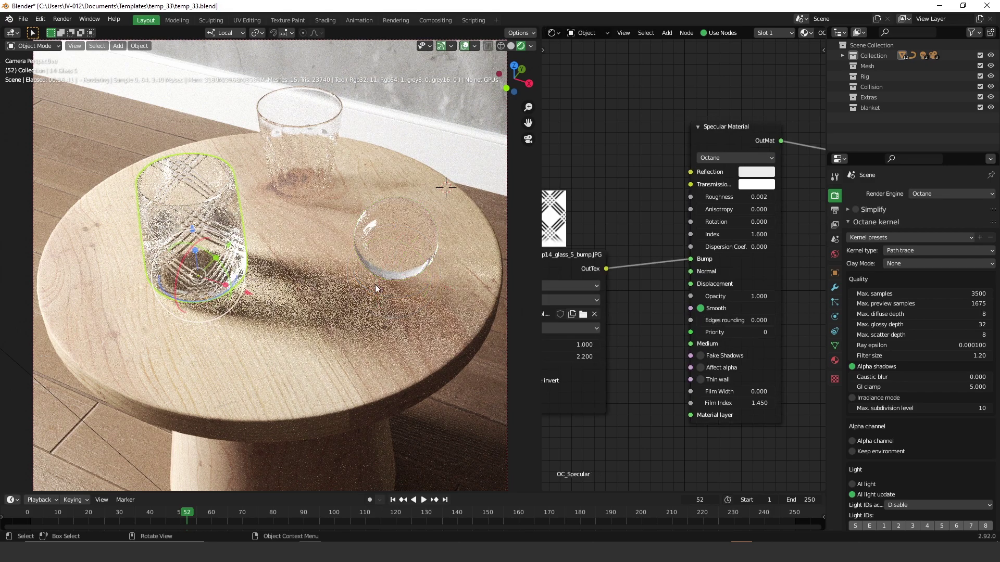
left_click(224, 200)
left_click(229, 208)
left_click(701, 355)
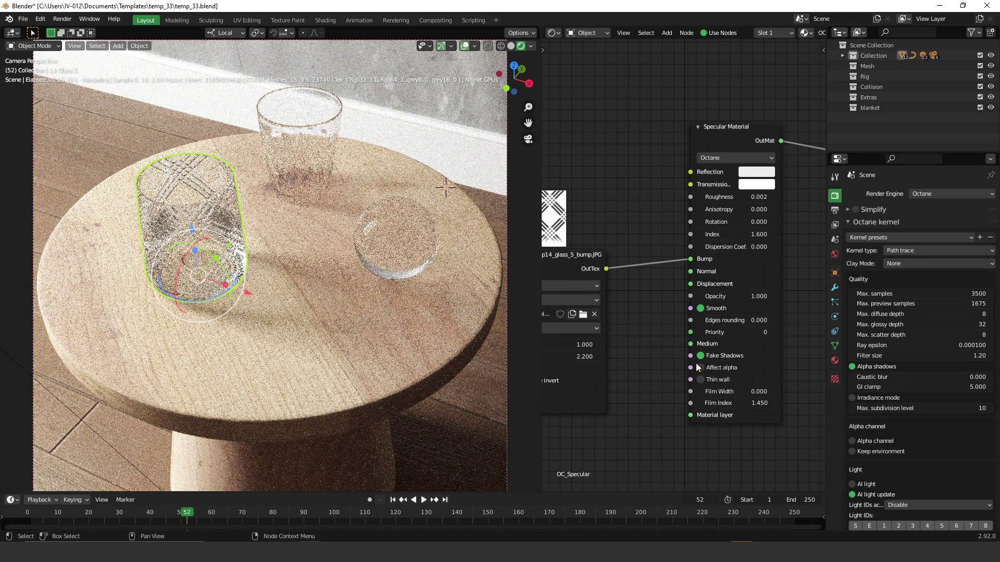
mouse_move(730, 133)
left_mouse_down()
mouse_move(709, 119)
mouse_move(731, 122)
left_mouse_up()
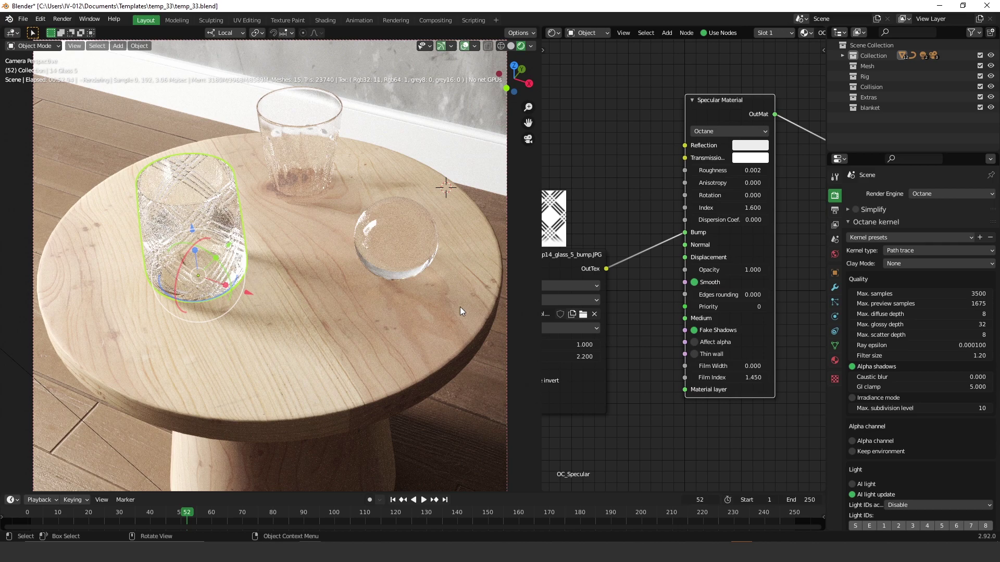
Disable Fake Shadows on the patterned tumbler's material and on the glass sphere's material.
left_click(695, 331)
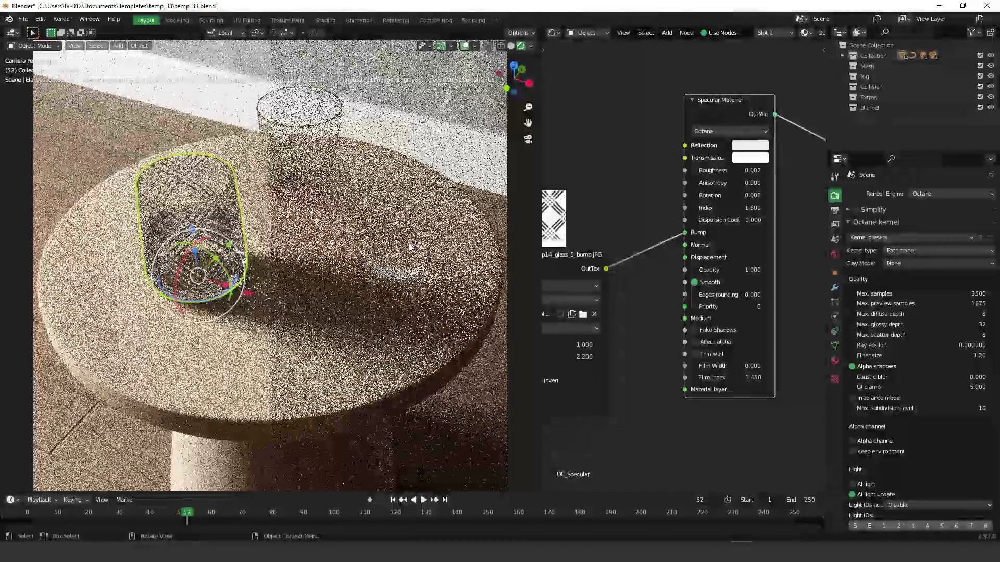
left_click(396, 240)
left_click(694, 330)
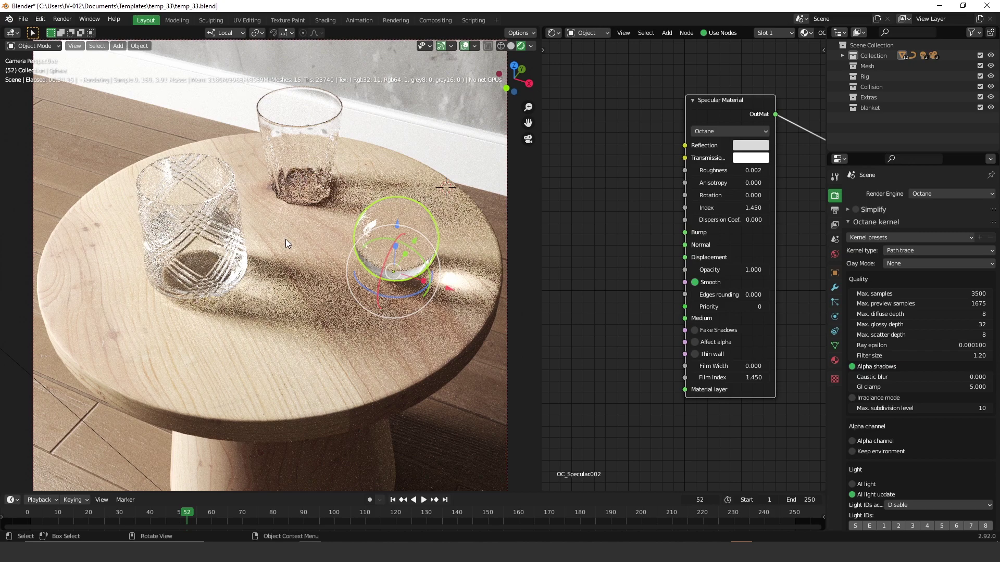
Switch Fake Shadows on and off again in the sphere's material to compare the caustics.
left_click(694, 332)
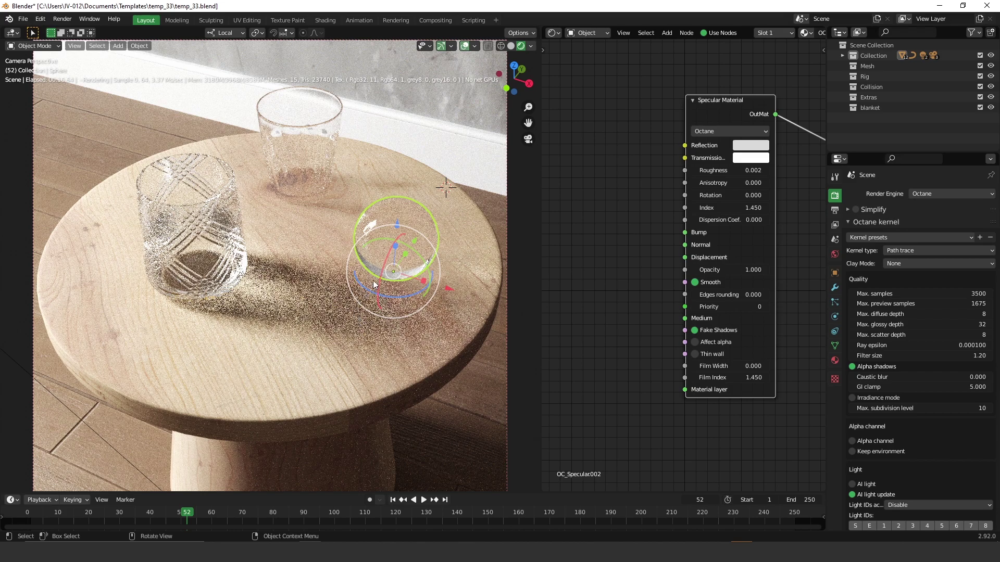
left_click(696, 331)
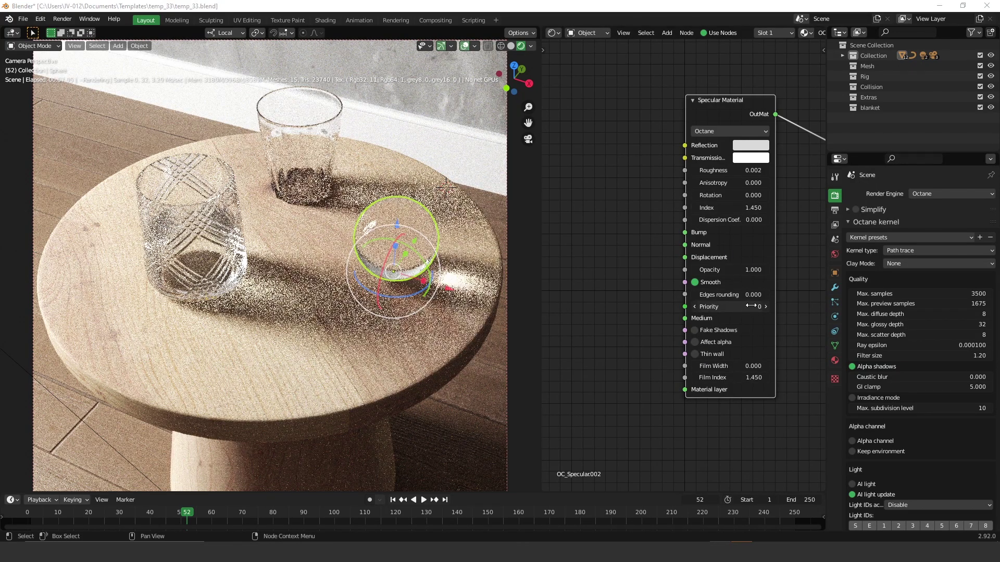
Try a max. glossy depth of 8 in the Octane kernel quality settings, and set it back to 32.
left_click(889, 326)
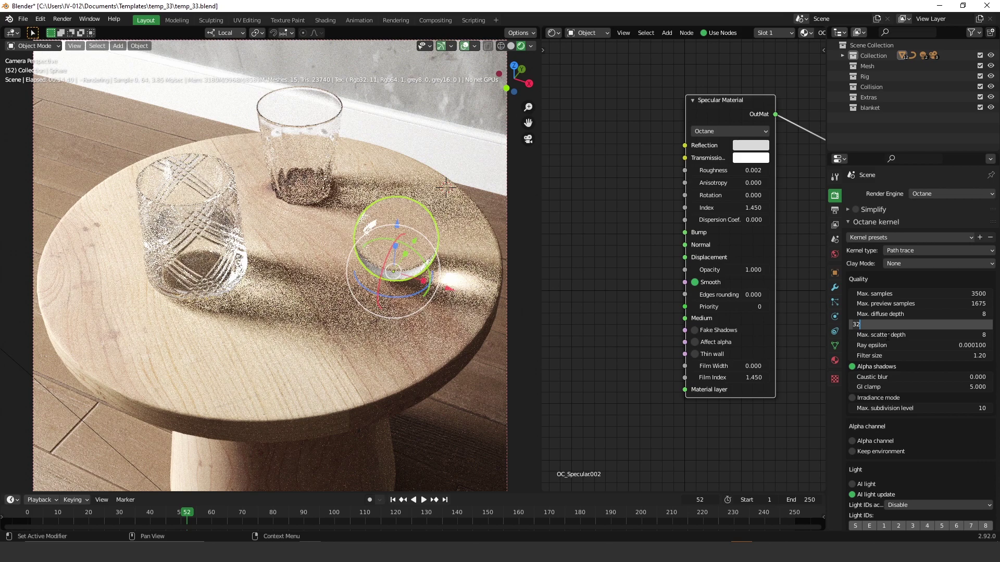
key("Return")
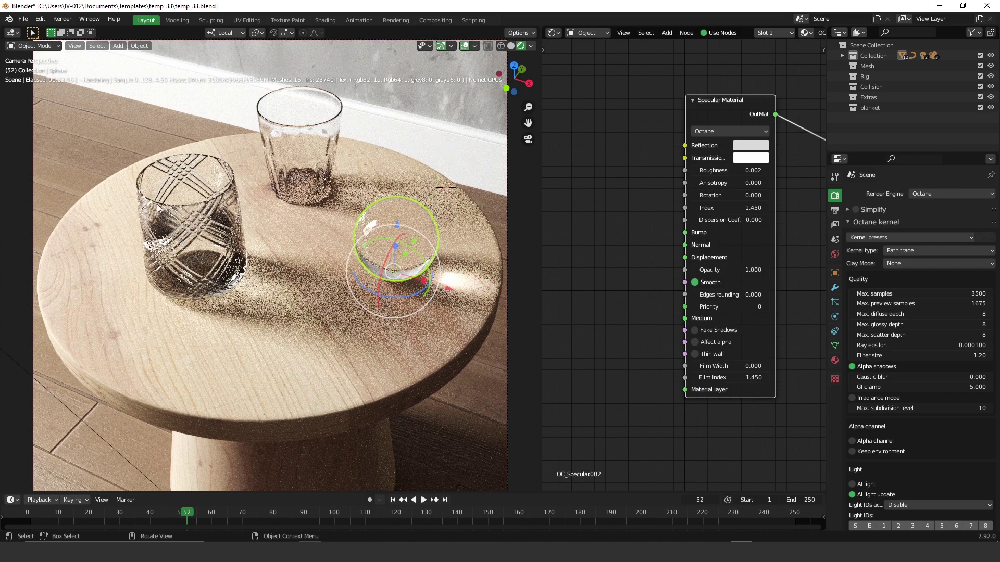
left_click(886, 324)
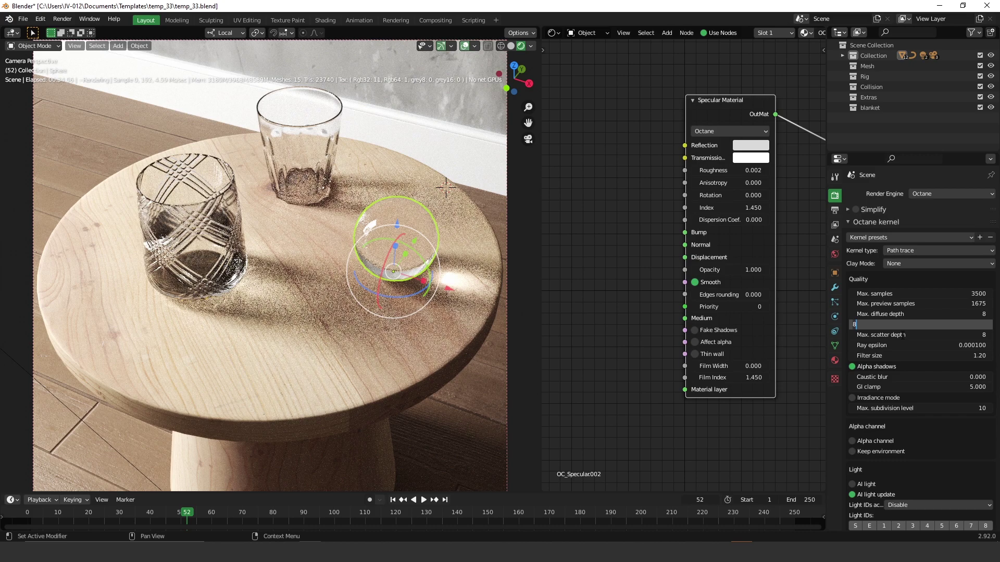
key("Return")
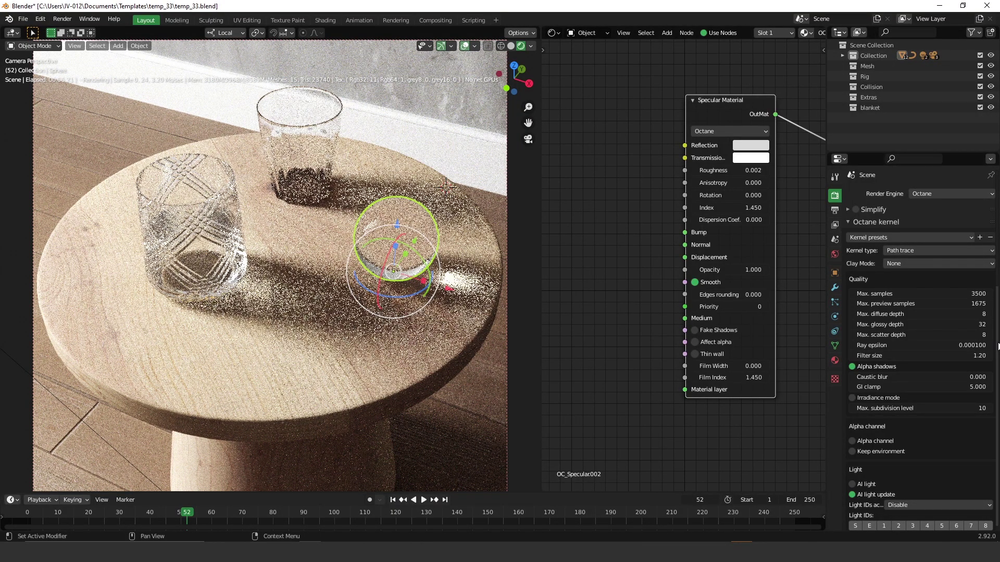
Try the PMC kernel type in the Octane kernel settings and look through its quality, light and sampling options.
left_click(908, 250)
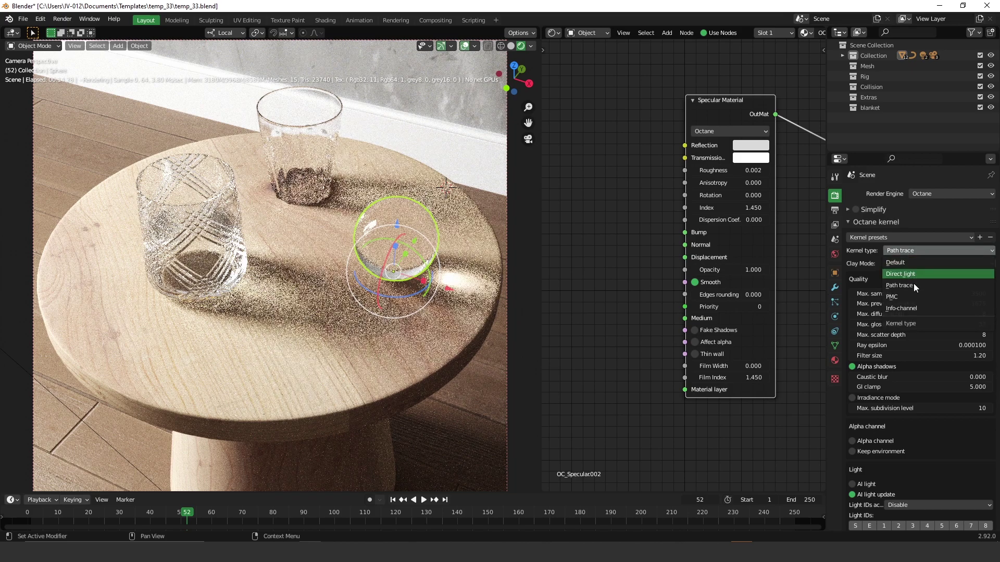
left_click(901, 296)
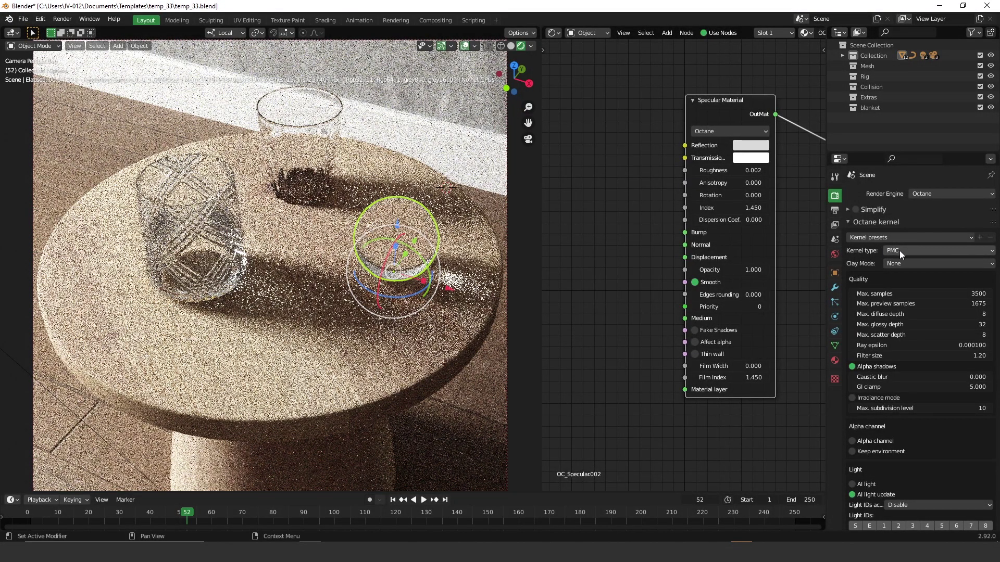
left_click(901, 252)
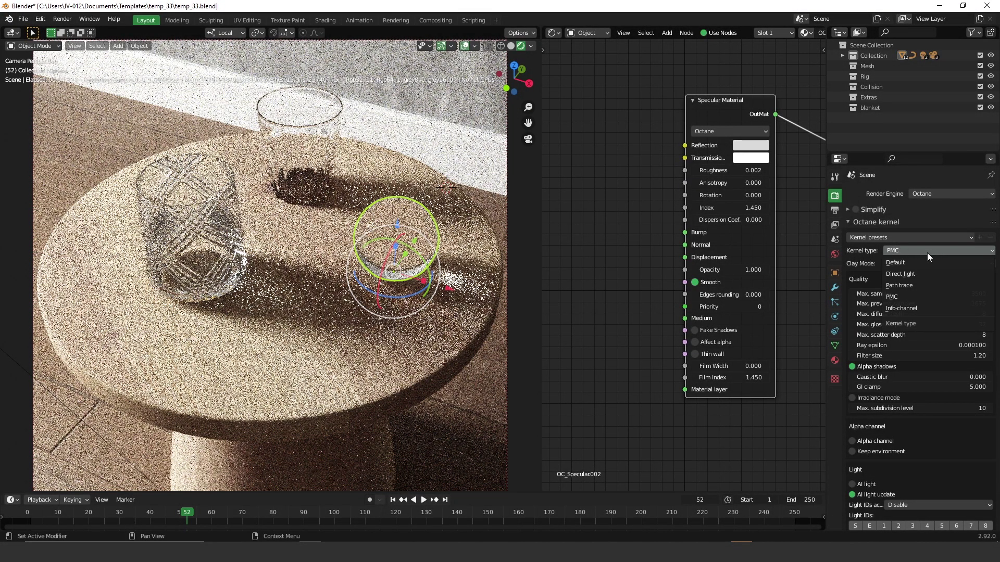
left_click(896, 251)
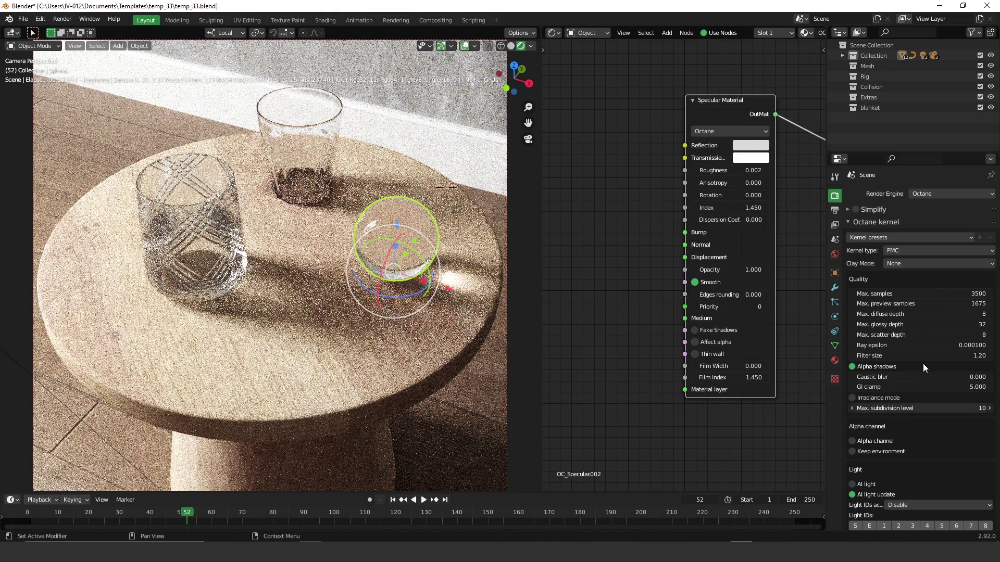
scroll(948, 343, "down", 5)
scroll(949, 339, "down", 5)
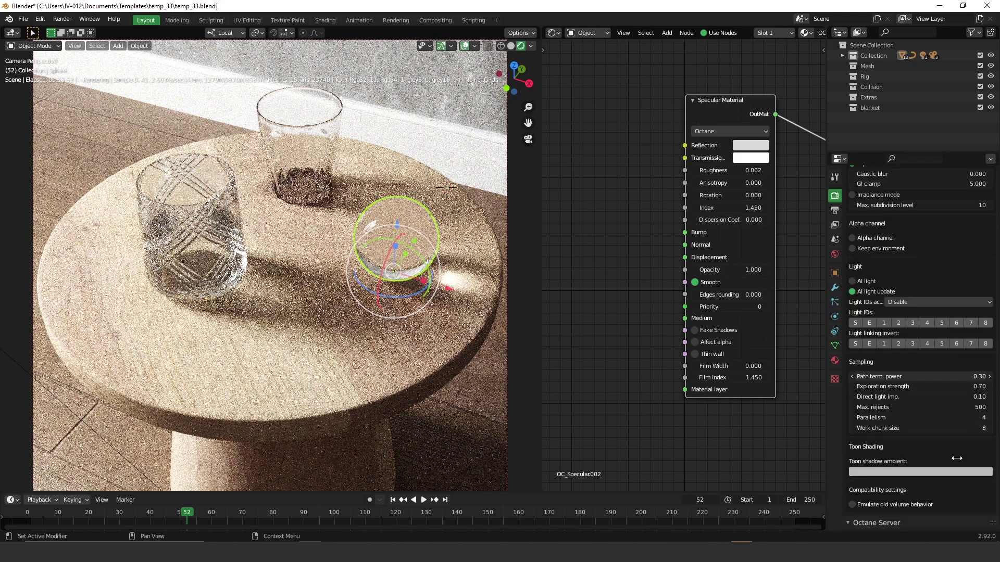
scroll(955, 296, "up", 6)
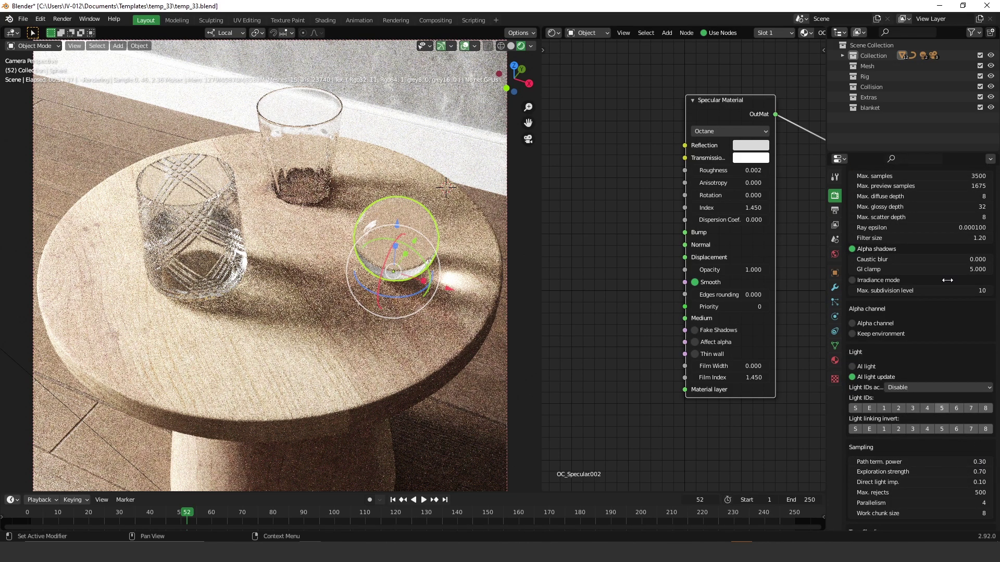
scroll(892, 437, "up", 4)
scroll(893, 437, "down", 4)
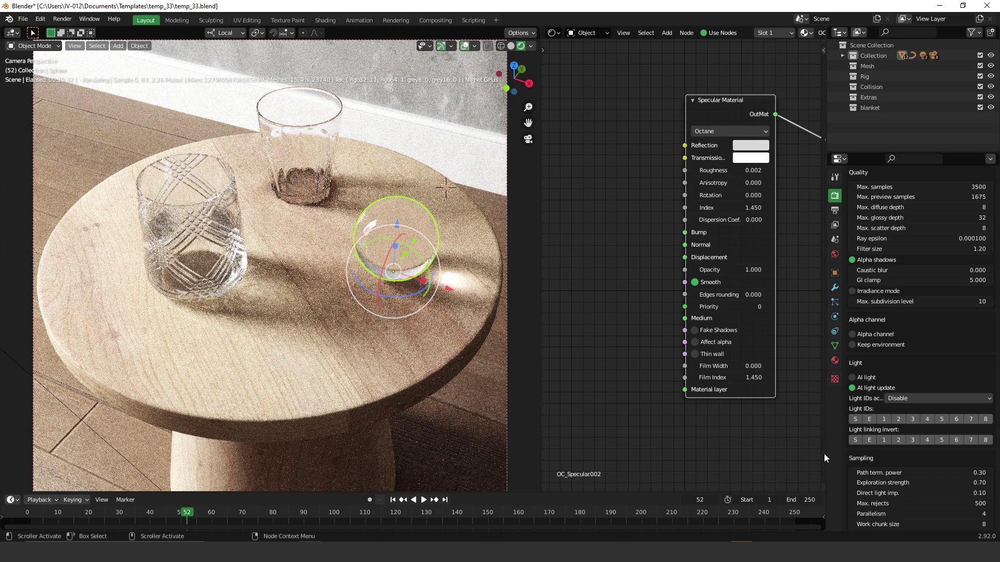
Switch the Octane kernel type back to Path trace and look through its sampling and adaptive sampling options.
scroll(917, 292, "up", 5)
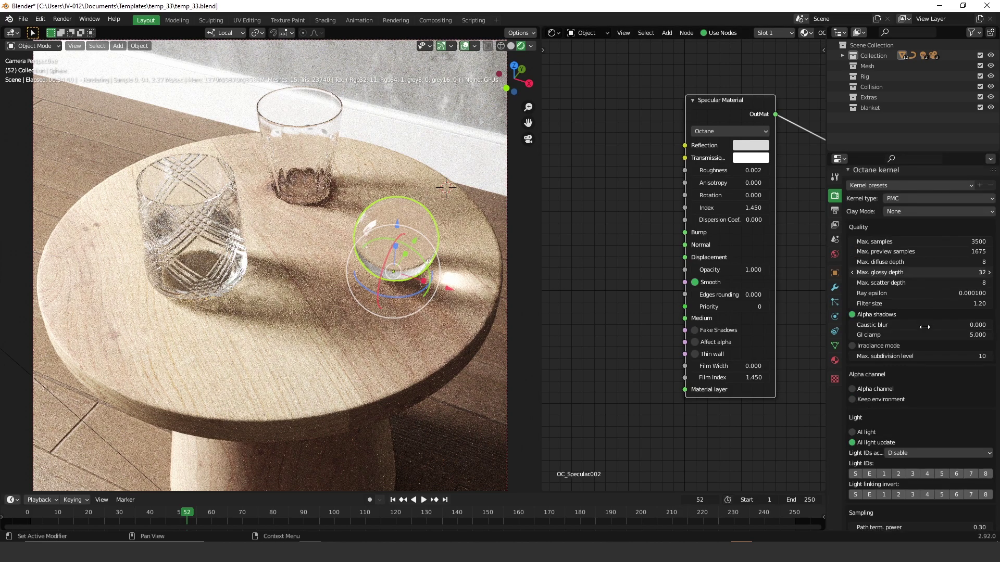
left_click(904, 252)
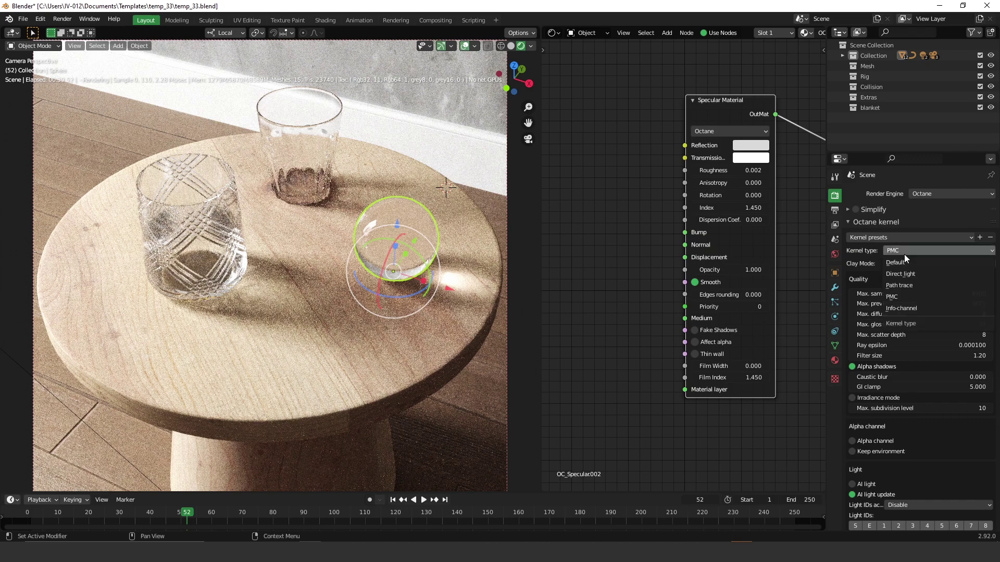
left_click(901, 286)
scroll(932, 323, "down", 8)
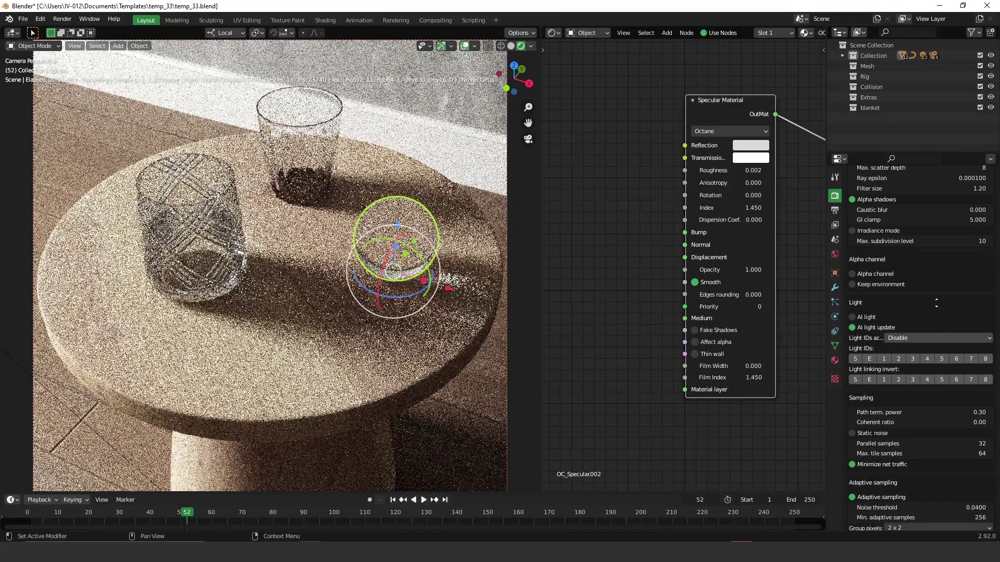
scroll(932, 327, "down", 6)
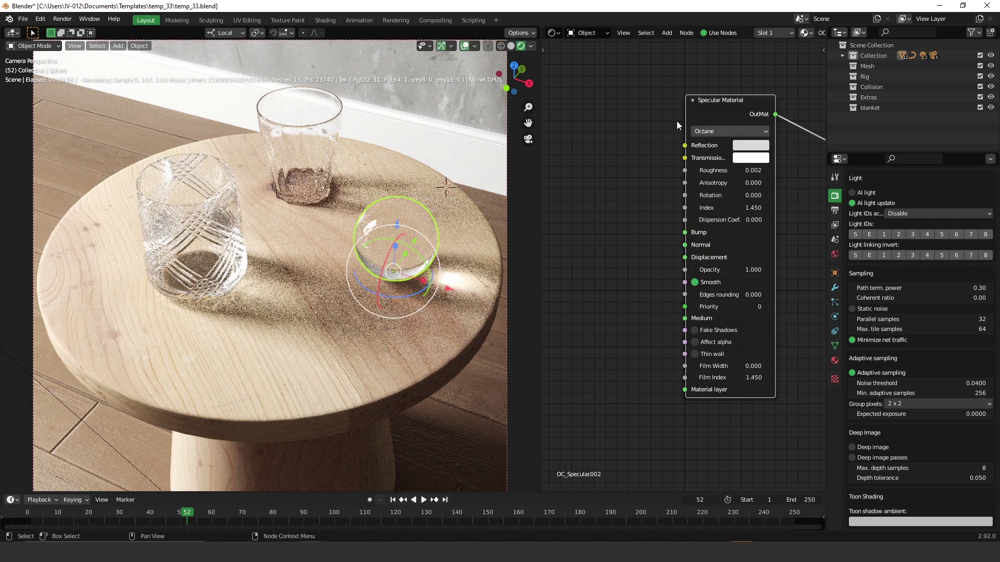
Move the Specular Material node slightly down and to the left in the node editor.
left_click_drag(763, 99, 730, 131)
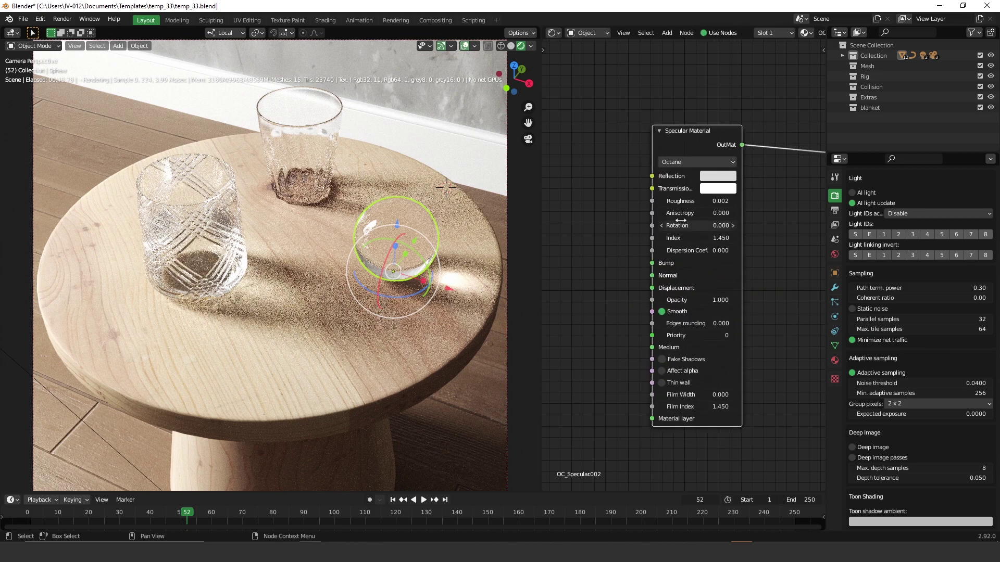